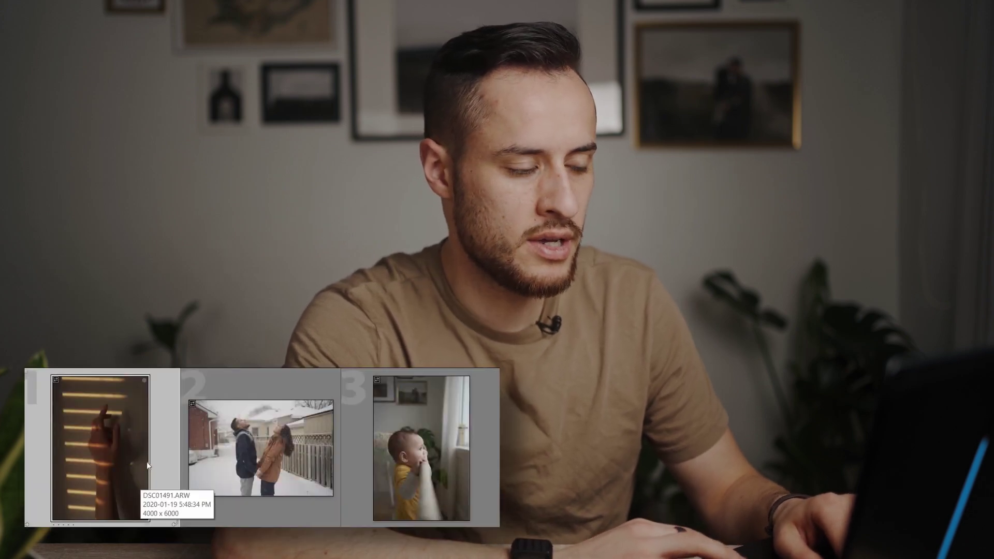
# Select the snowy couple photo in the Tutorial collection.
pyautogui.click(225, 462)
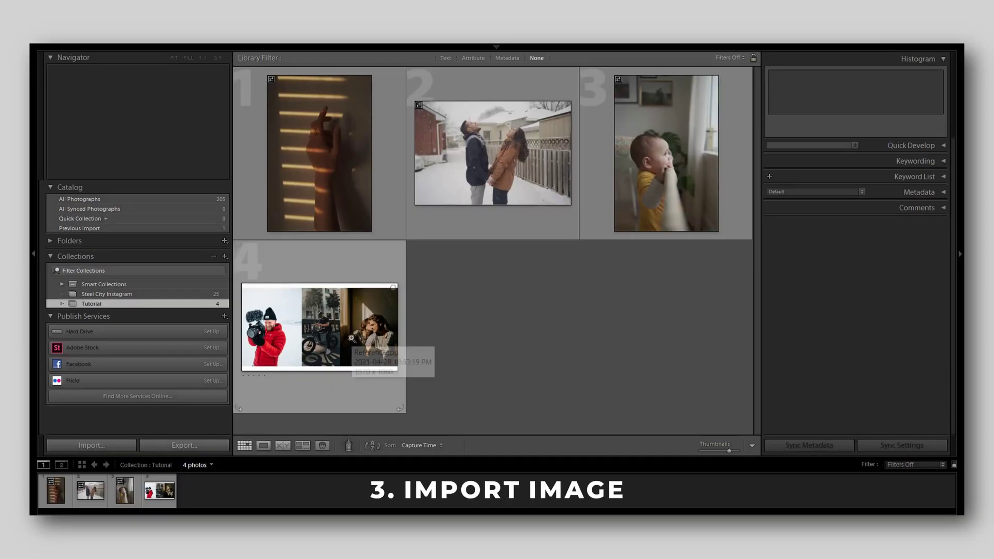
# Preview the reference collage full size, then return to the grid and select the baby photo.
pyautogui.doubleClick(393, 346)
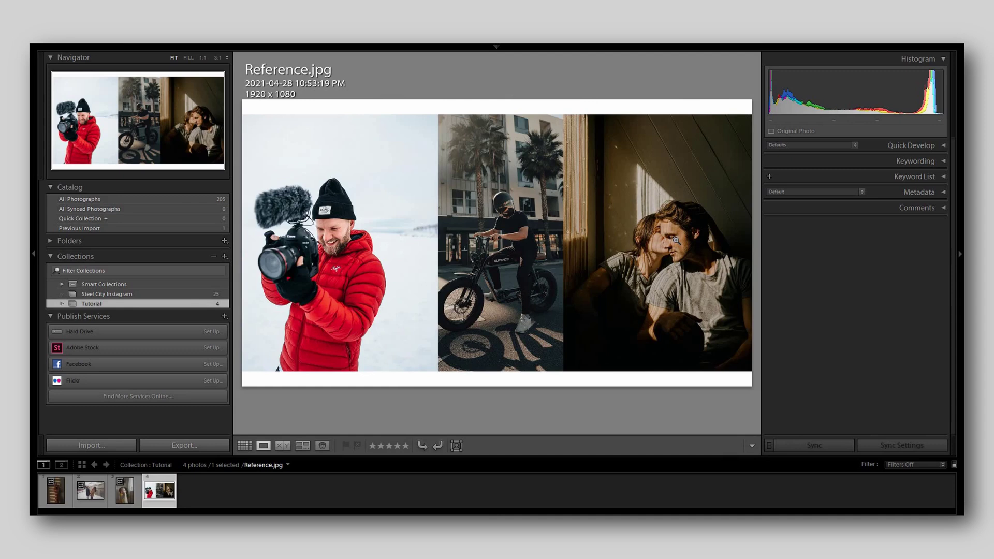
pyautogui.press('g')
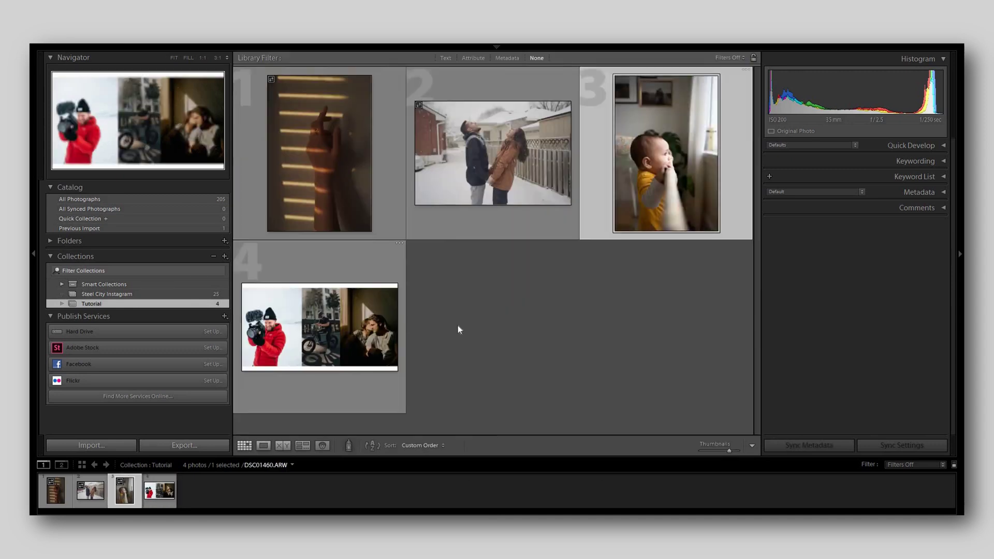
pyautogui.press('Left')
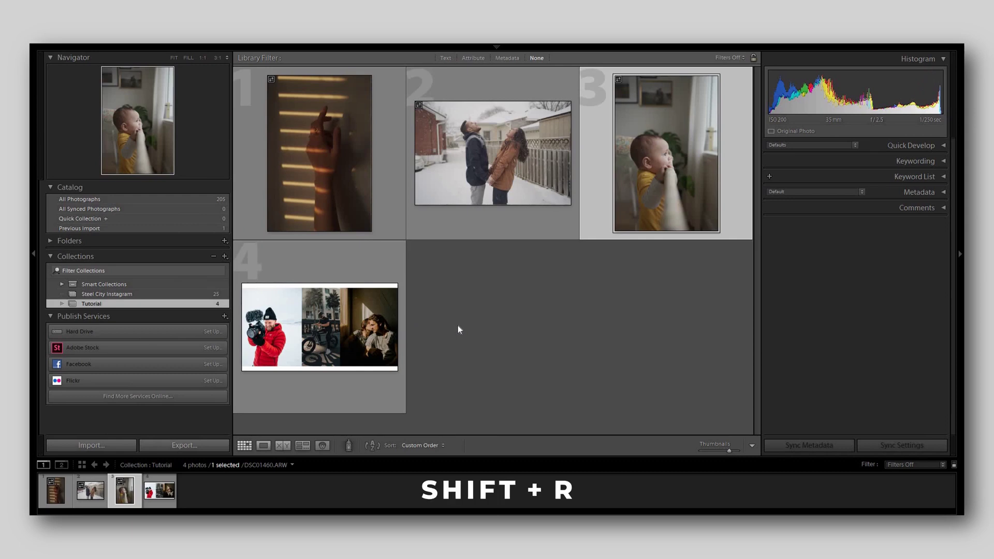
# Show the baby photo in Reference View with Reference.jpg as reference, zoomed on the red-jacket man.
pyautogui.hotkey('shift', 'r')
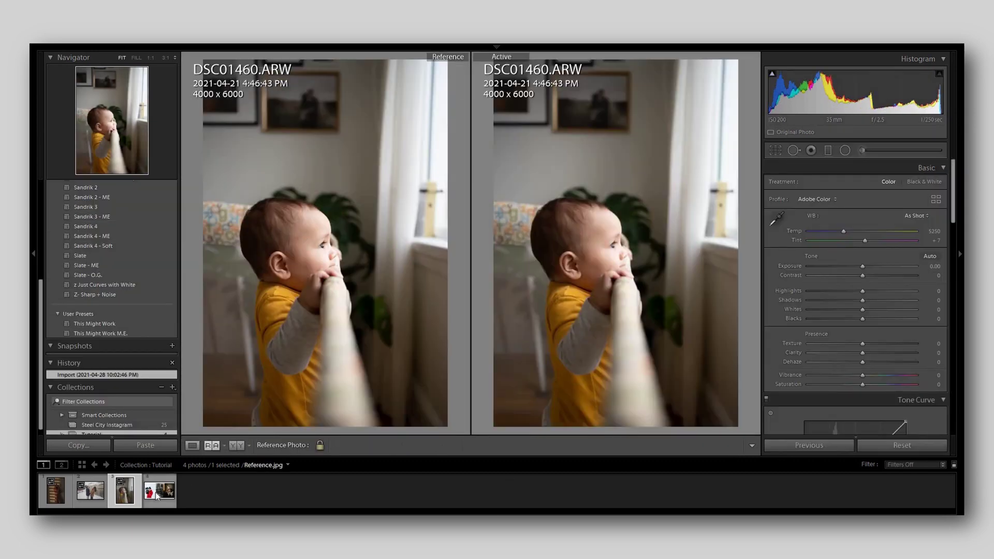
pyautogui.moveTo(163, 490); pyautogui.dragTo(300, 304)
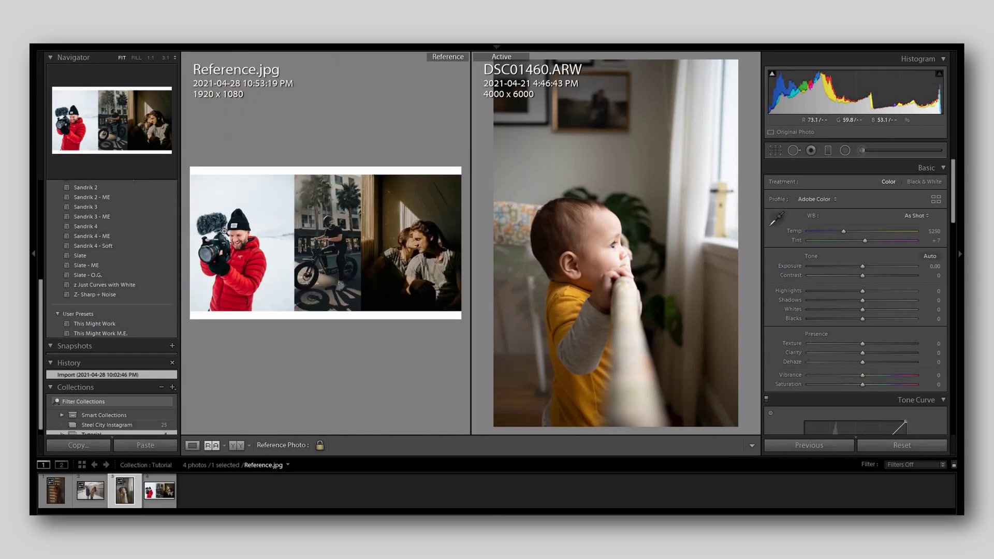
pyautogui.click(232, 233)
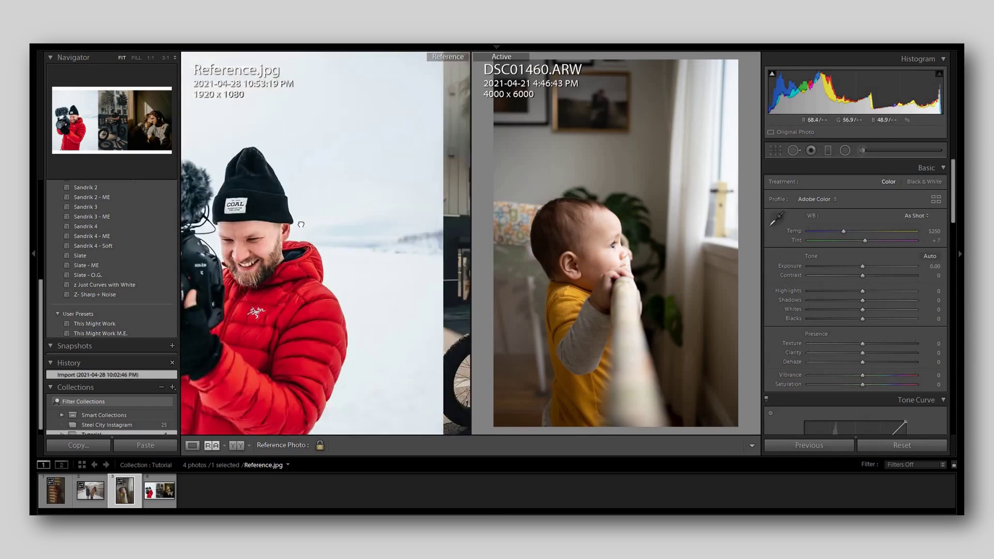
# Make the snowy couple photo DSC09261 active and view it alone at fit size.
pyautogui.click(90, 490)
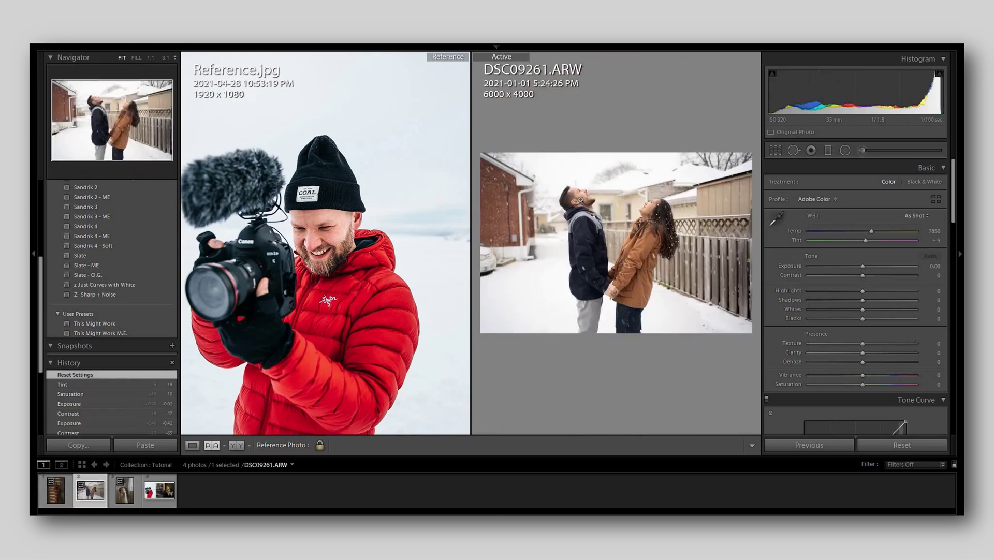
pyautogui.click(580, 199)
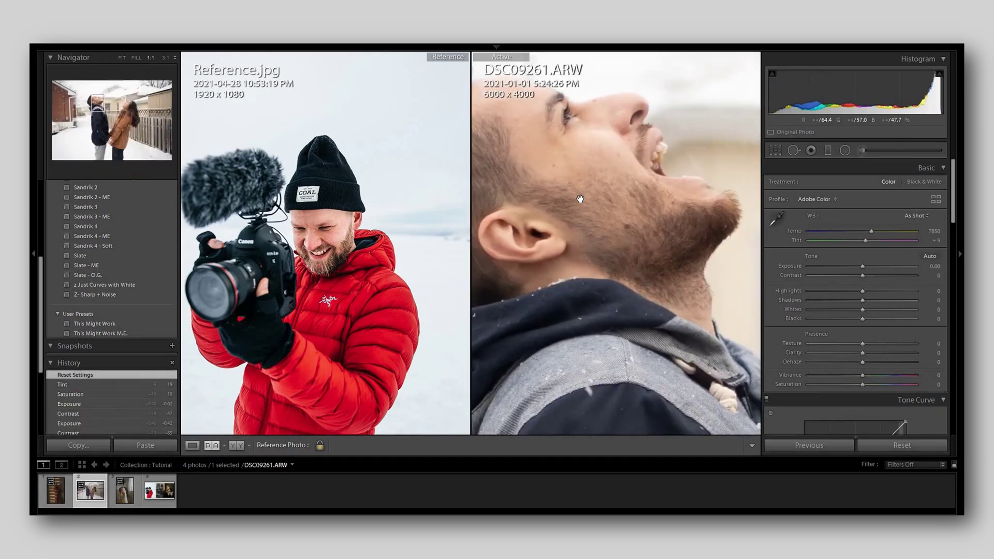
pyautogui.hotkey('shift', 'r')
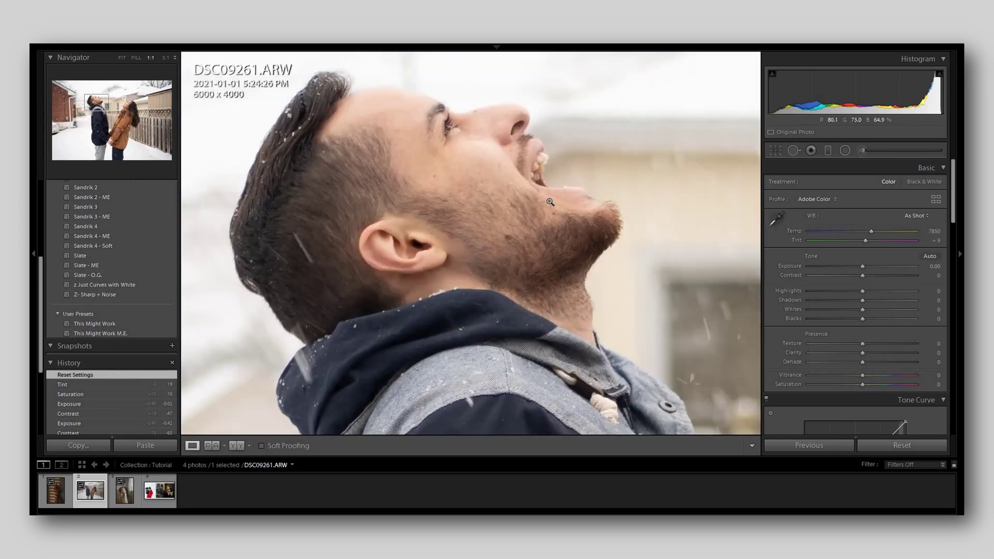
pyautogui.click(550, 202)
# Apply Slate with Contrast -50, Highlights -45, Whites -55, then compare the man's face with the reference.
pyautogui.click(130, 256)
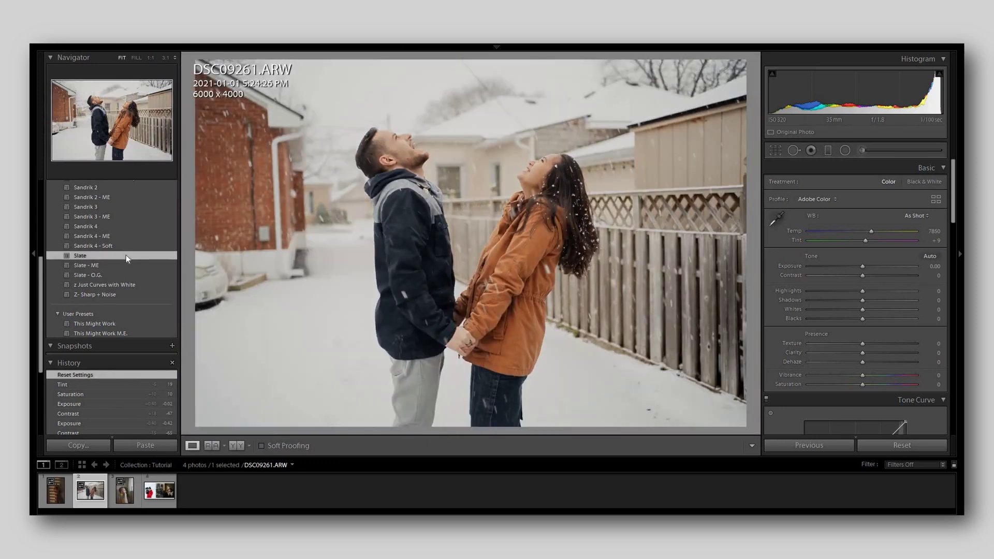
pyautogui.moveTo(817, 276); pyautogui.dragTo(832, 309)
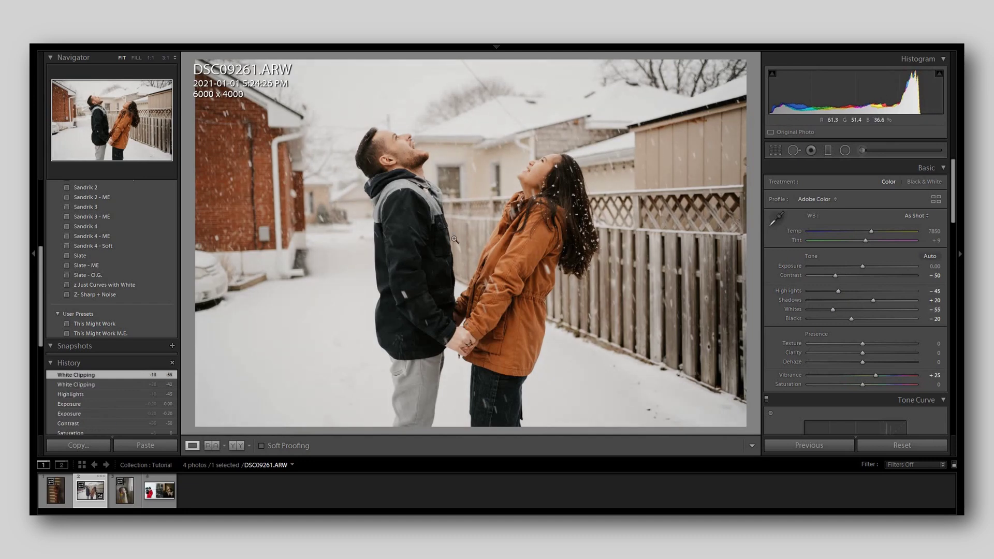
pyautogui.hotkey('shift', 'r')
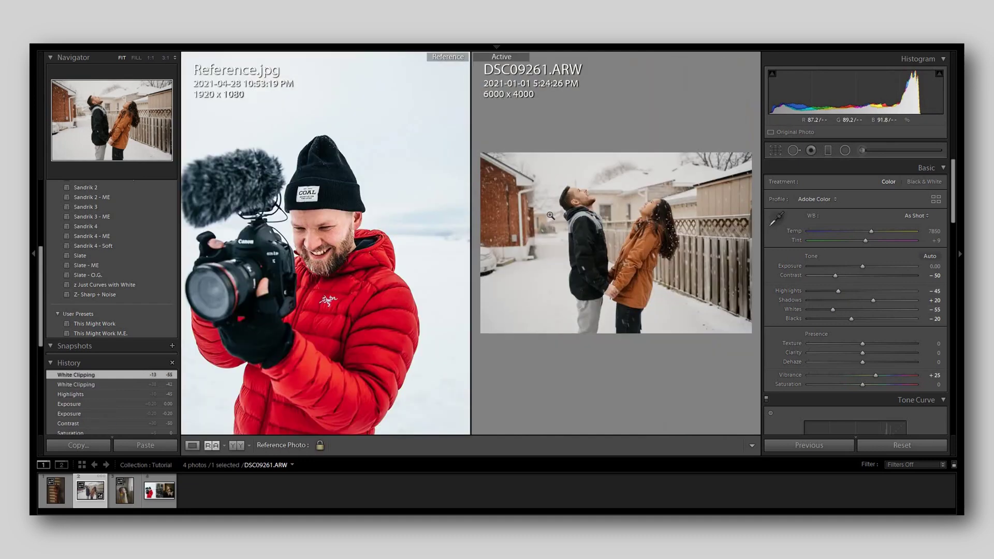
pyautogui.click(577, 200)
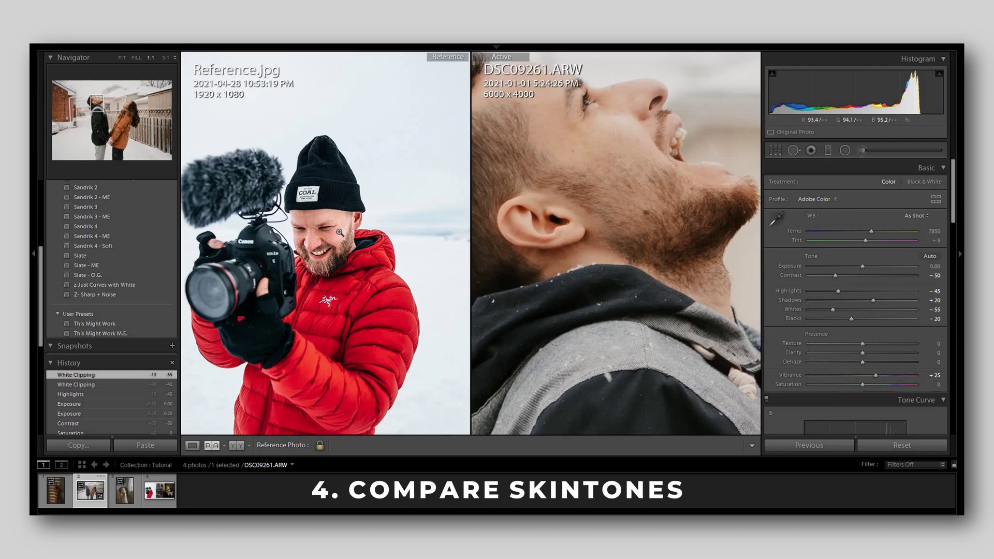
# Frame the red-jacket man's face in the reference pane for skin comparison.
pyautogui.click(244, 232)
pyautogui.click(244, 233)
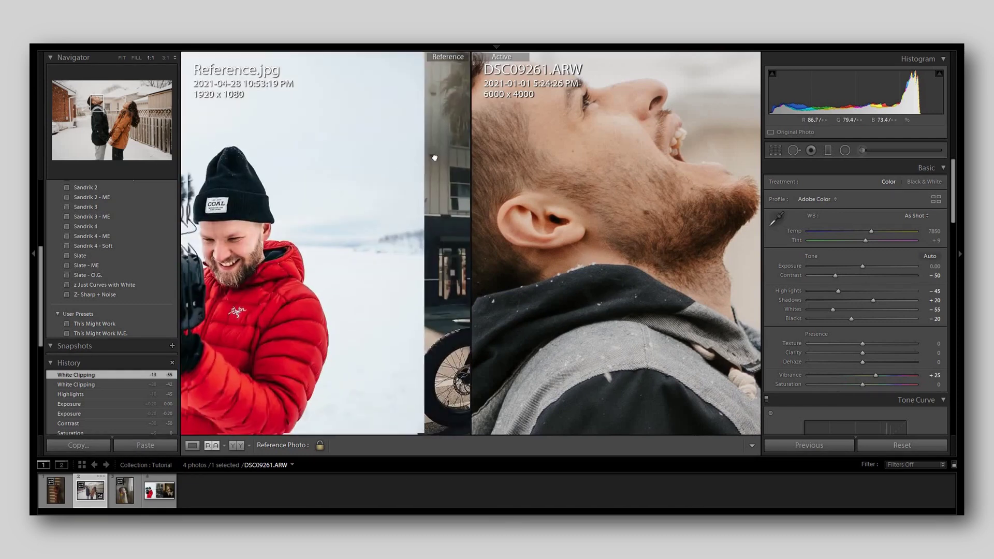
pyautogui.click(247, 217)
pyautogui.moveTo(234, 242); pyautogui.dragTo(408, 188)
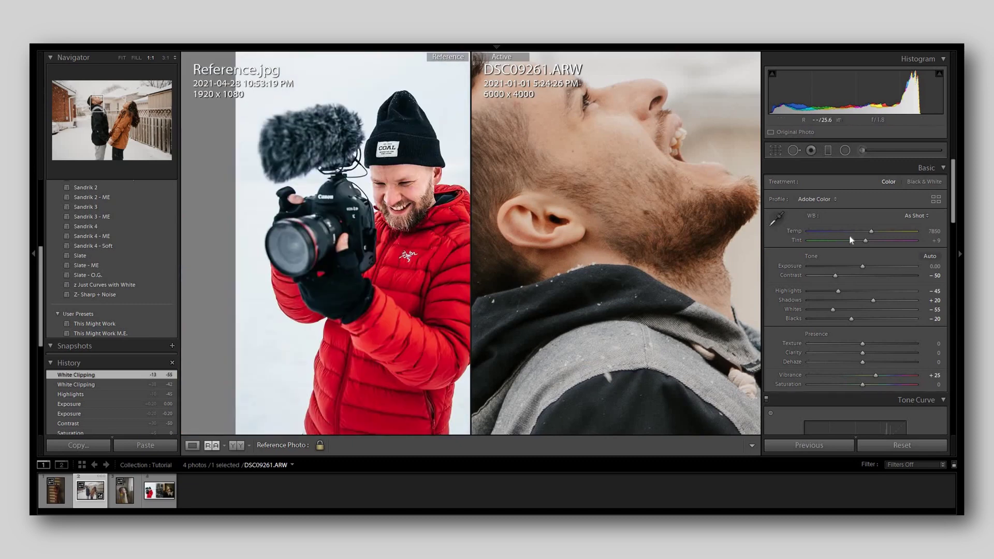
# Set the snowy couple photo's tint to +19 and temperature to 7600.
pyautogui.click(867, 240)
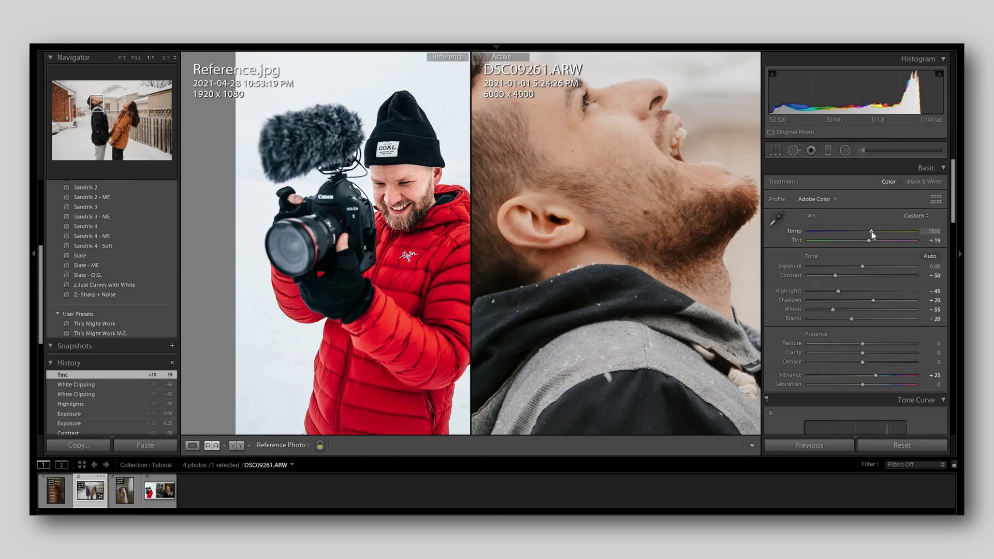
pyautogui.hotkey('shift', 'Down')
pyautogui.hotkey('shift', 'Up')
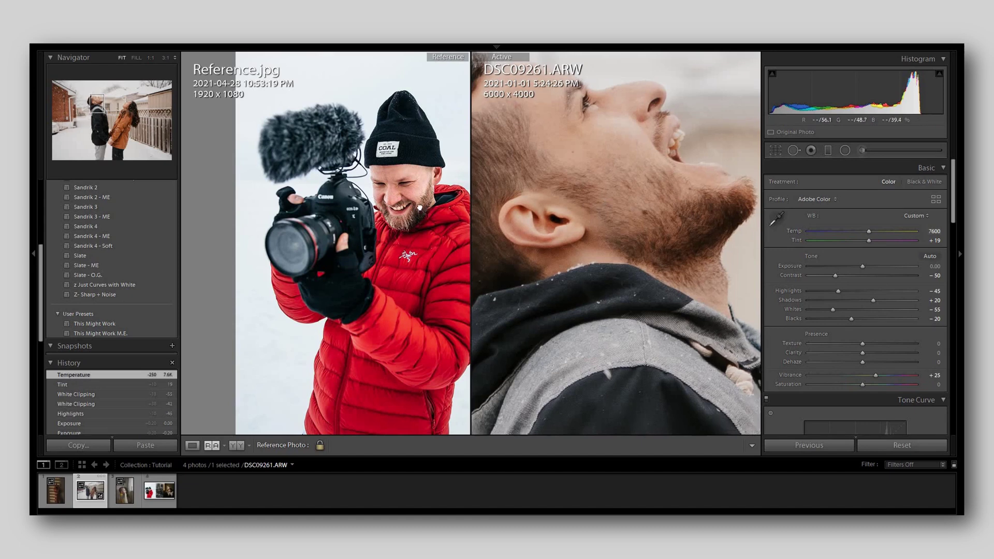
pyautogui.click(608, 203)
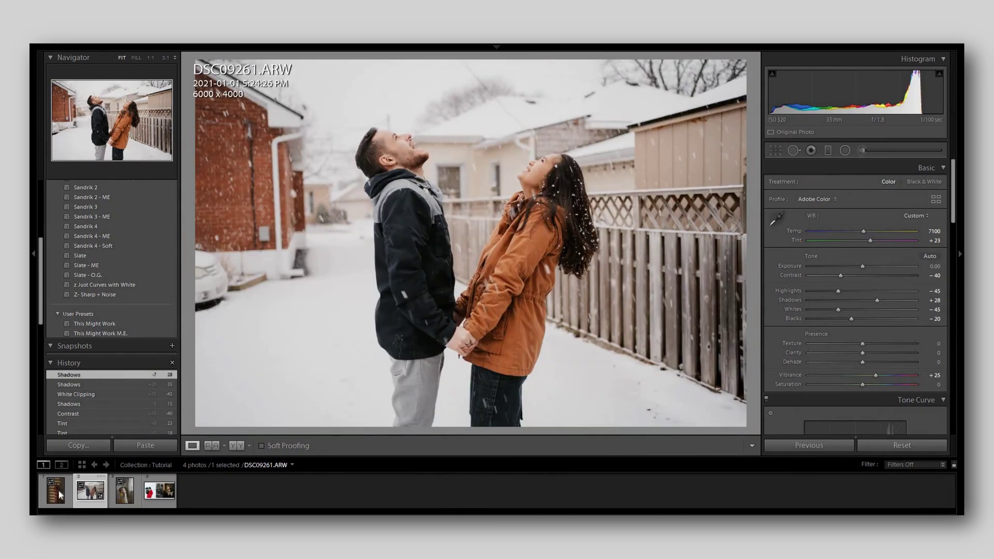
# Apply the Slate preset to the hand photo beside the reference, zoomed on the couple image.
pyautogui.click(57, 492)
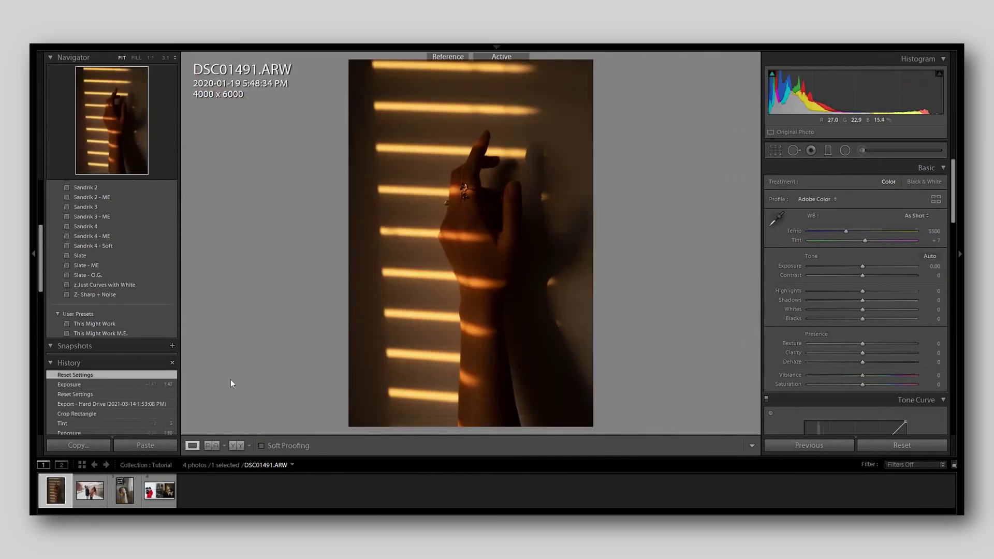
pyautogui.click(211, 445)
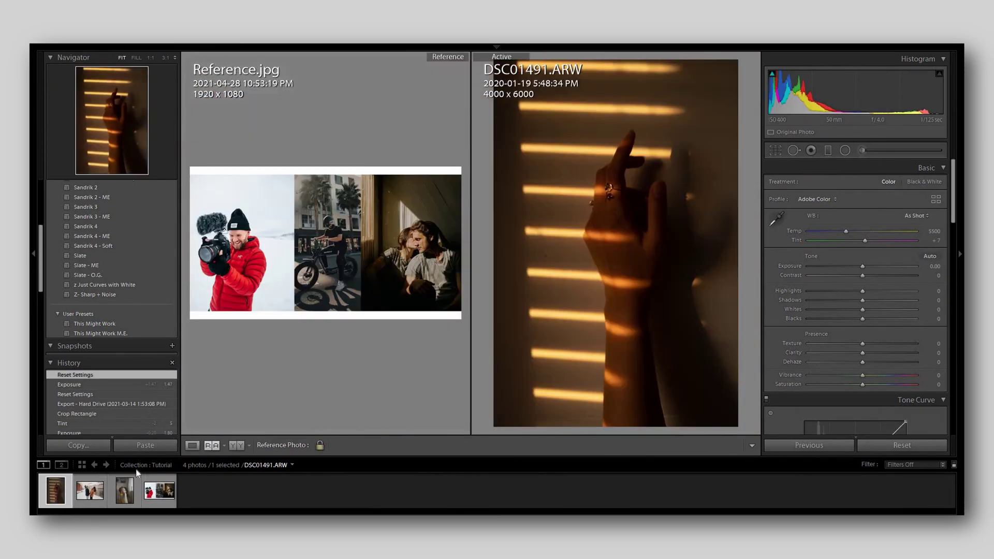
pyautogui.click(411, 251)
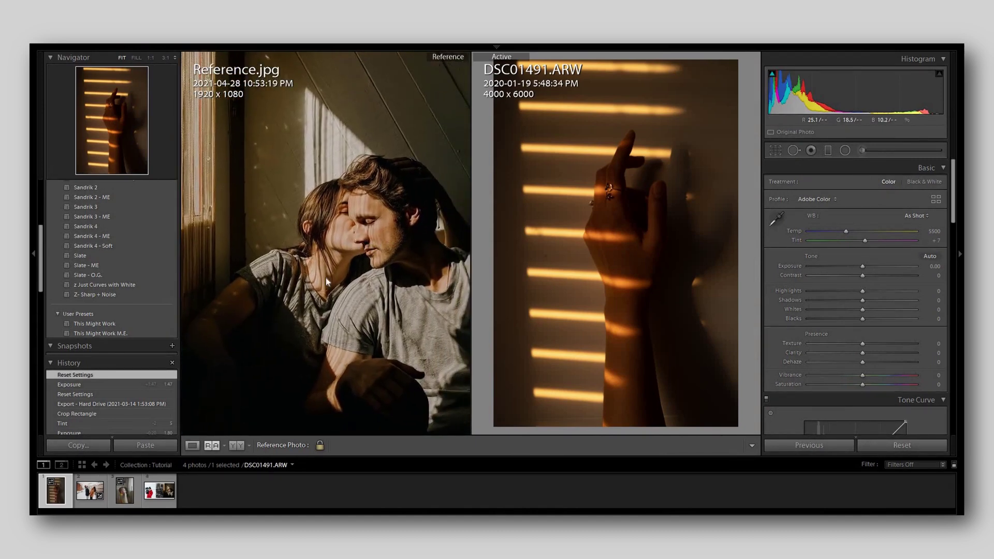
pyautogui.click(80, 256)
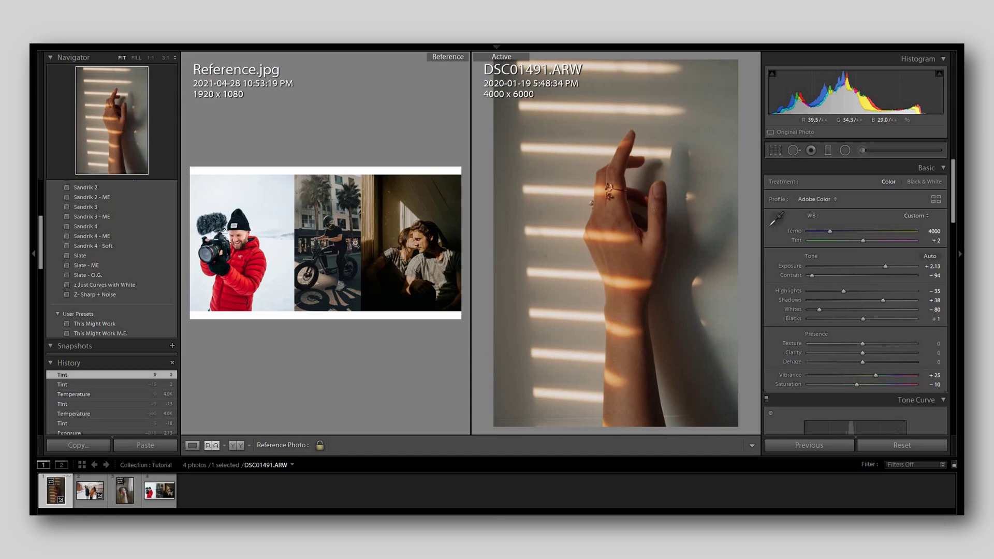
pyautogui.click(422, 241)
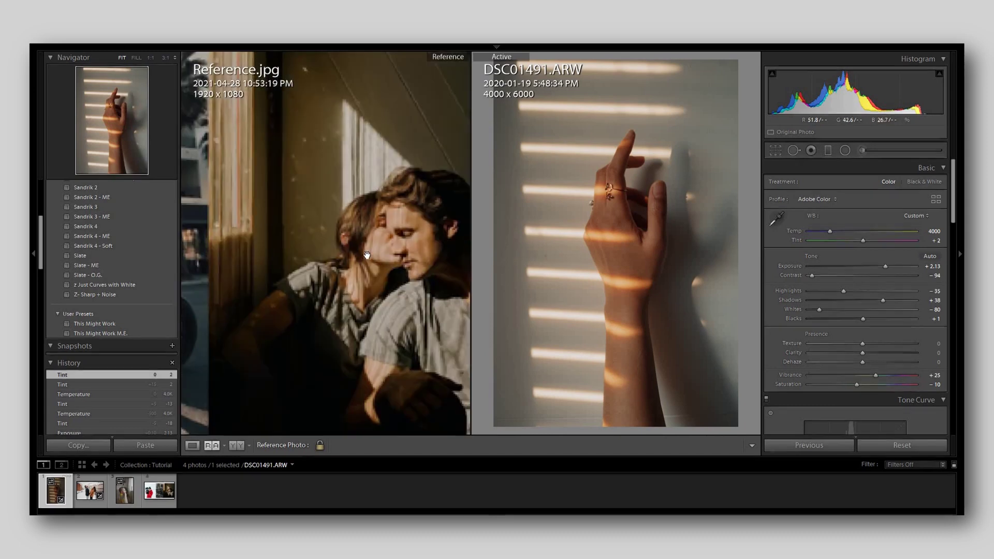
# Compare the biker's arm with the hand's wrist at 1:1 and raise tint from +2 to +7.
pyautogui.click(336, 243)
pyautogui.click(337, 242)
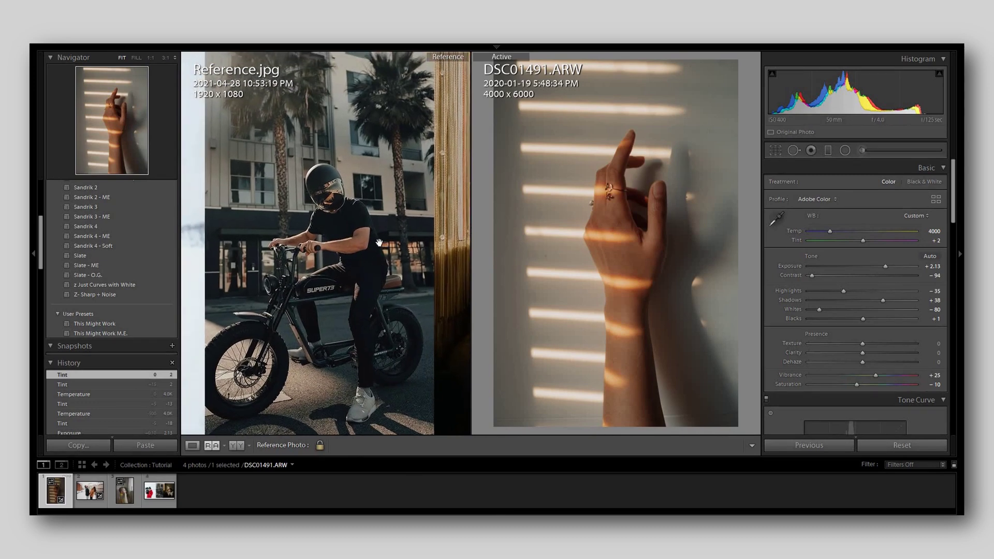
pyautogui.hotkey('ctrl', '=')
pyautogui.hotkey('ctrl', '=')
pyautogui.hotkey('ctrl', '=')
pyautogui.hotkey('ctrl', '=')
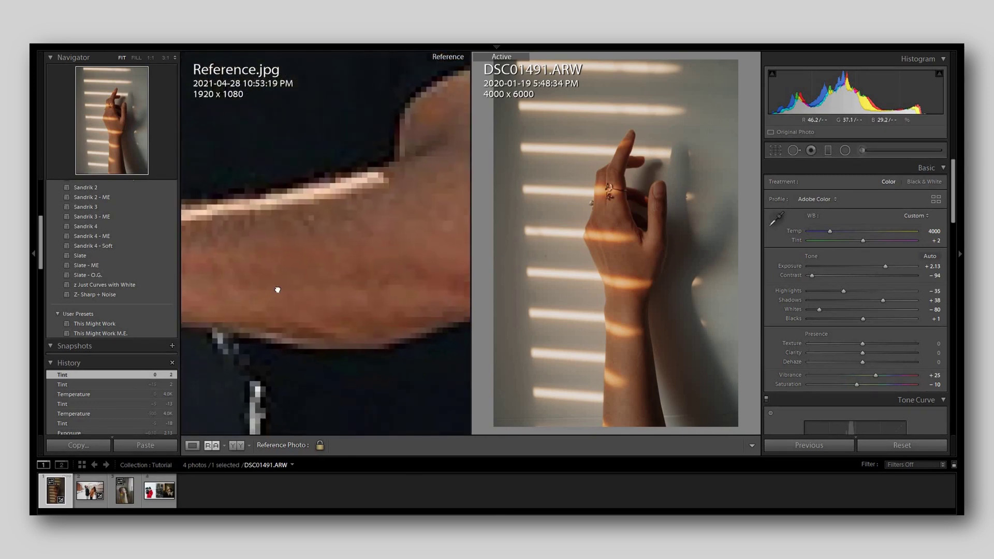
pyautogui.click(624, 277)
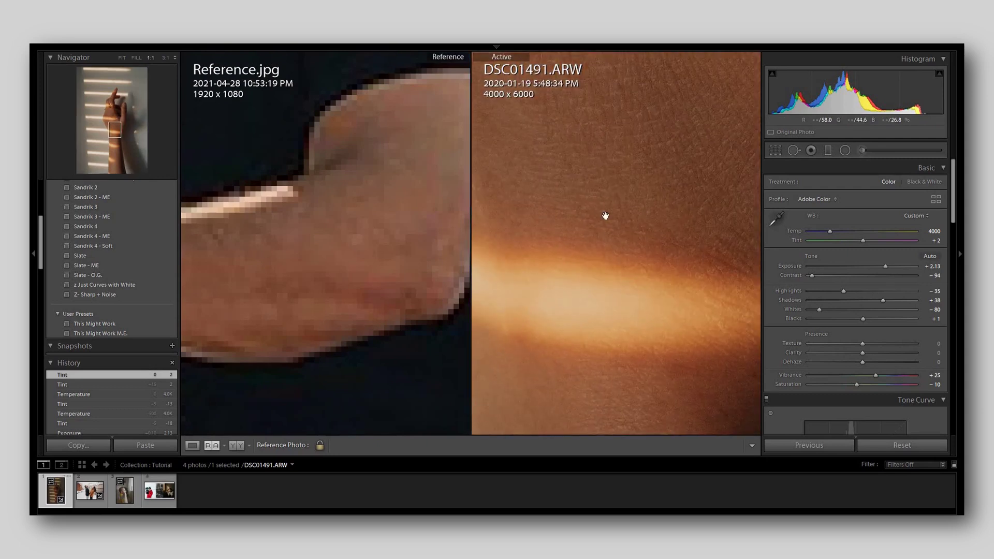
pyautogui.click(864, 241)
pyautogui.click(420, 236)
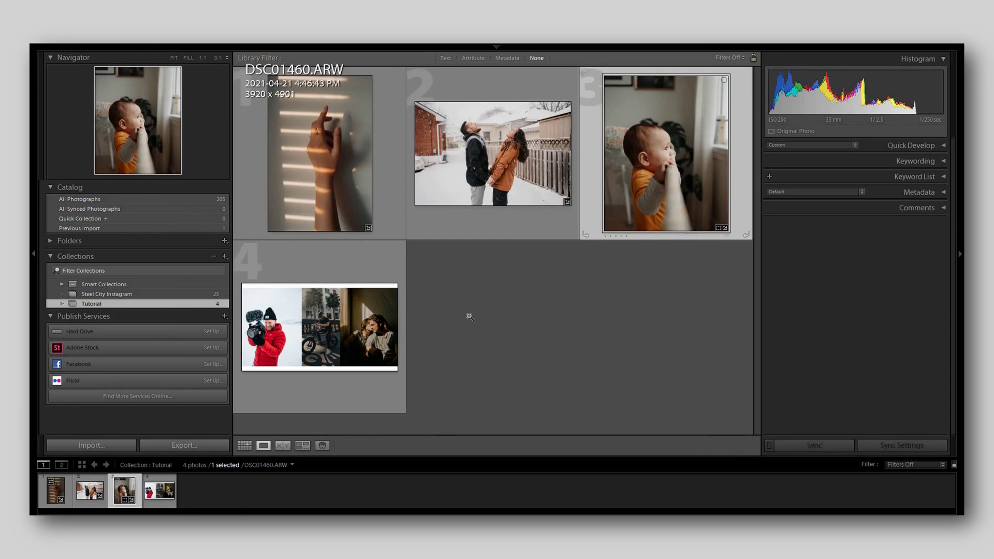
# Open the baby photo in Develop beside the reference, zoomed 1:1 on the rider's hands.
pyautogui.press('e')
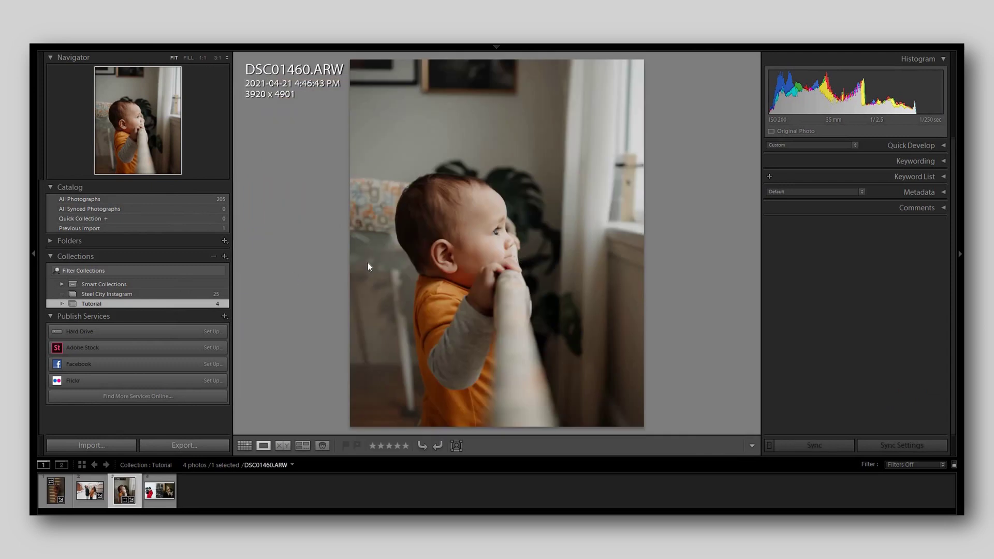
pyautogui.press('d')
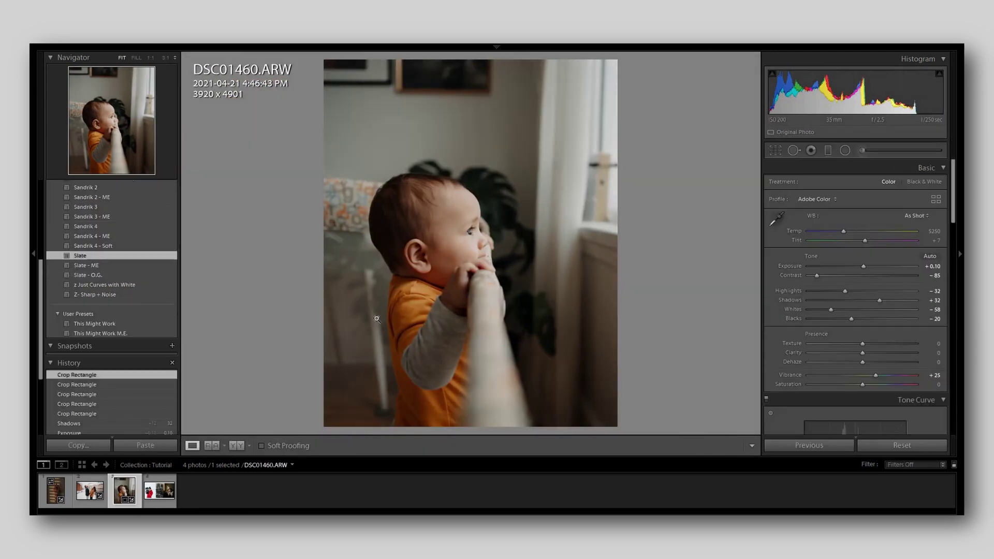
pyautogui.hotkey('shift', 'r')
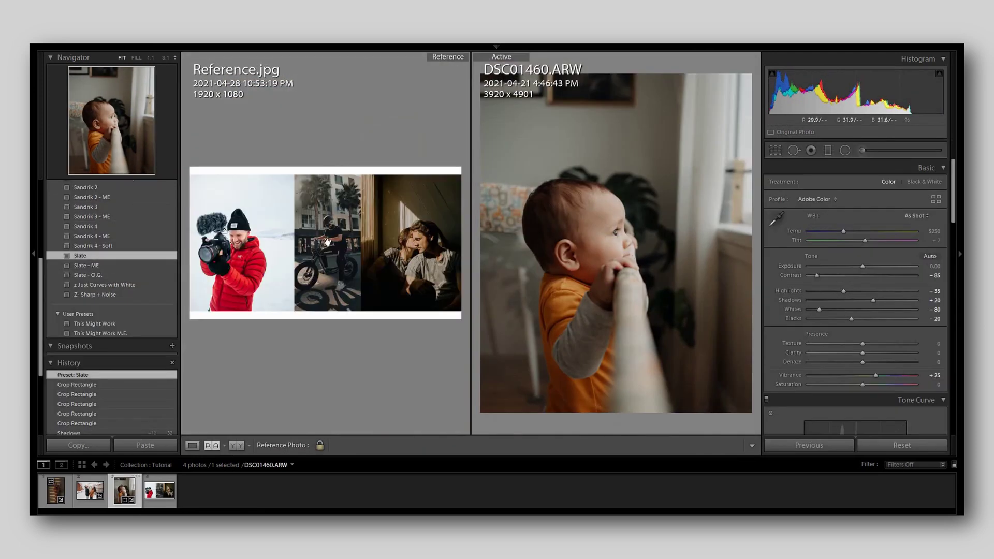
pyautogui.click(327, 242)
pyautogui.moveTo(385, 264); pyautogui.dragTo(413, 259)
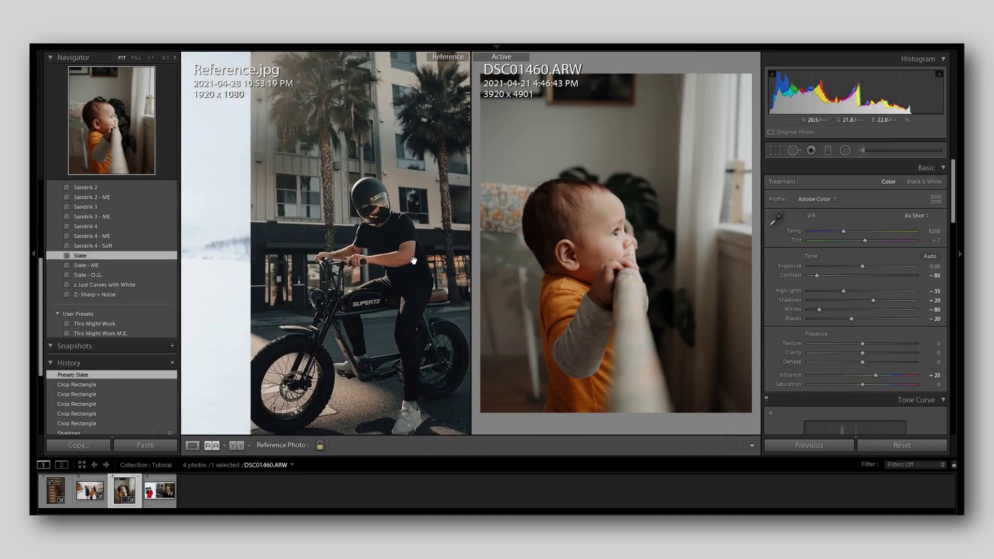
pyautogui.click(413, 260)
pyautogui.click(413, 260)
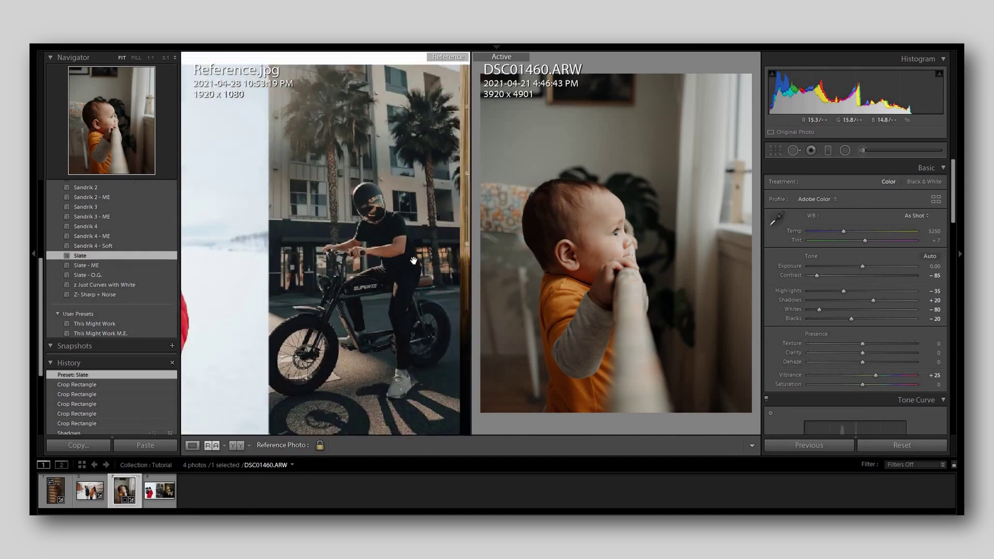
pyautogui.click(413, 260)
# Lower the baby photo's exposure slightly and raise its tint to +17.
pyautogui.click(569, 251)
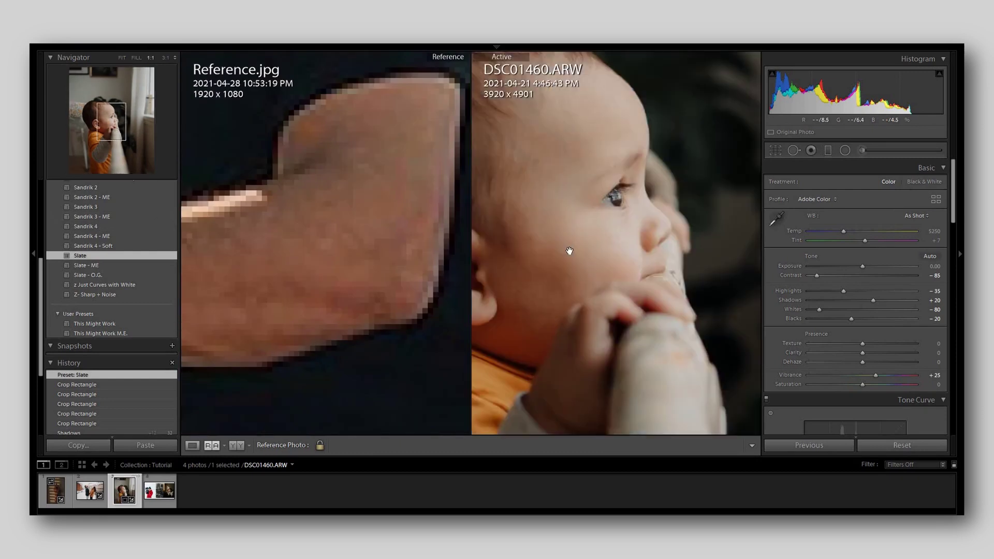
pyautogui.moveTo(867, 266); pyautogui.dragTo(868, 240)
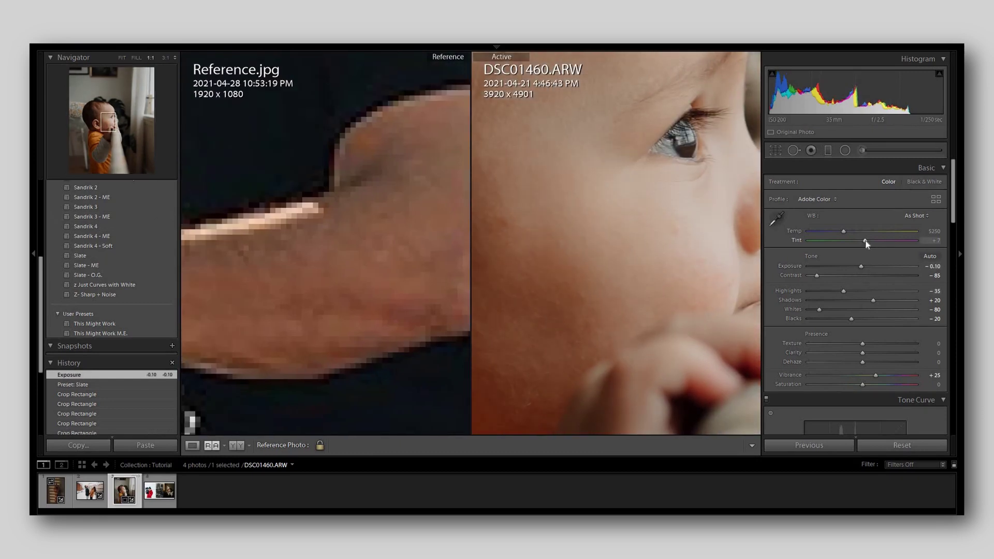
pyautogui.click(495, 235)
pyautogui.hotkey('shift', 'r')
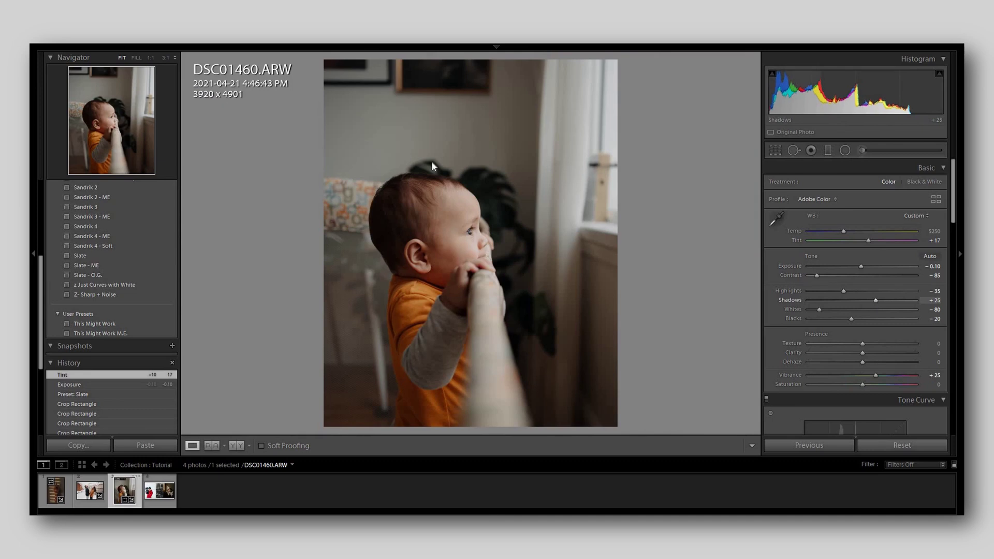
pyautogui.hotkey('shift', 'r')
# Compare the baby's cheek with the couple close-up and lower the tint to +12.
pyautogui.click(426, 250)
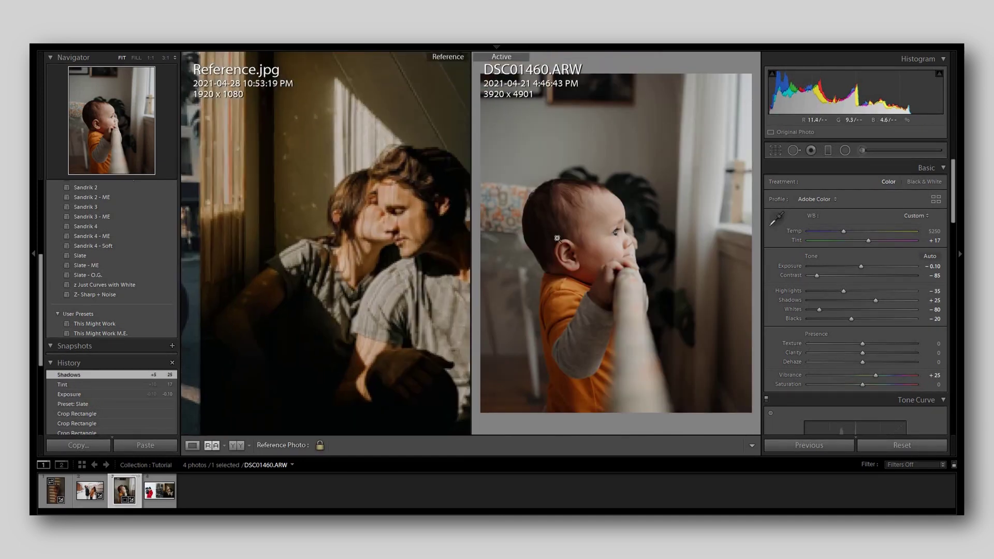
pyautogui.click(594, 248)
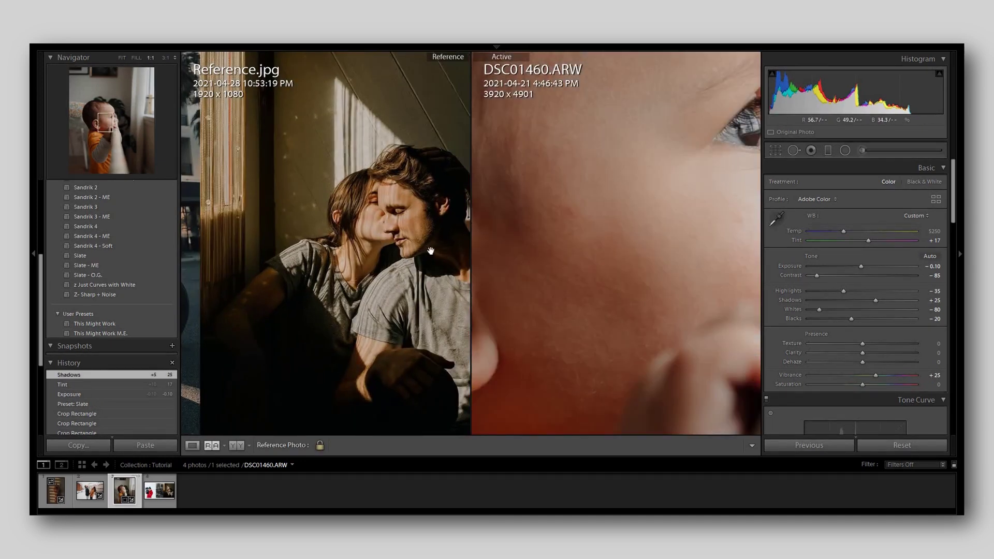
pyautogui.moveTo(430, 251); pyautogui.dragTo(439, 277)
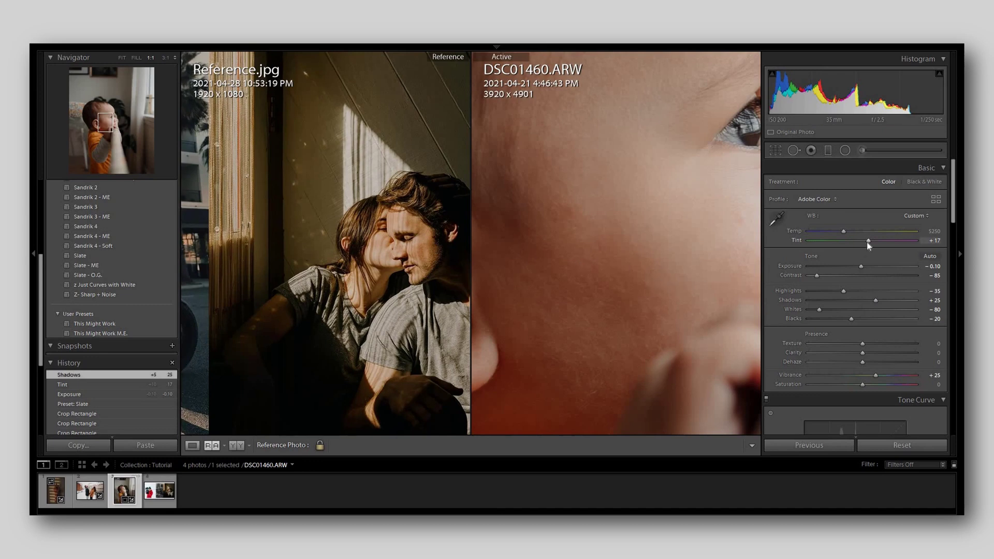
pyautogui.press('Down')
pyautogui.press('Down')
pyautogui.press('Down')
pyautogui.press('Down')
pyautogui.press('Down')
pyautogui.press('Down')
pyautogui.press('Down')
pyautogui.press('Down')
pyautogui.press('Down')
pyautogui.press('Down')
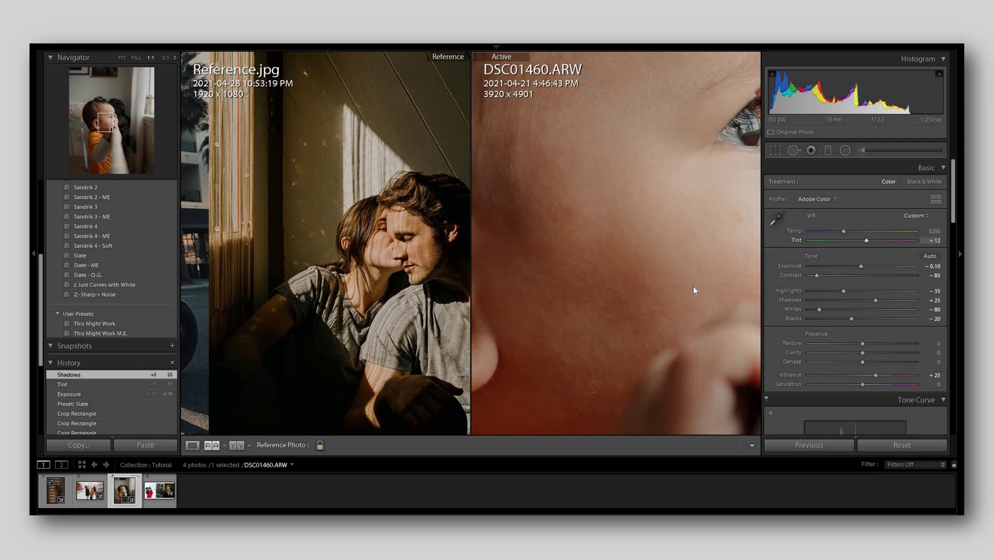